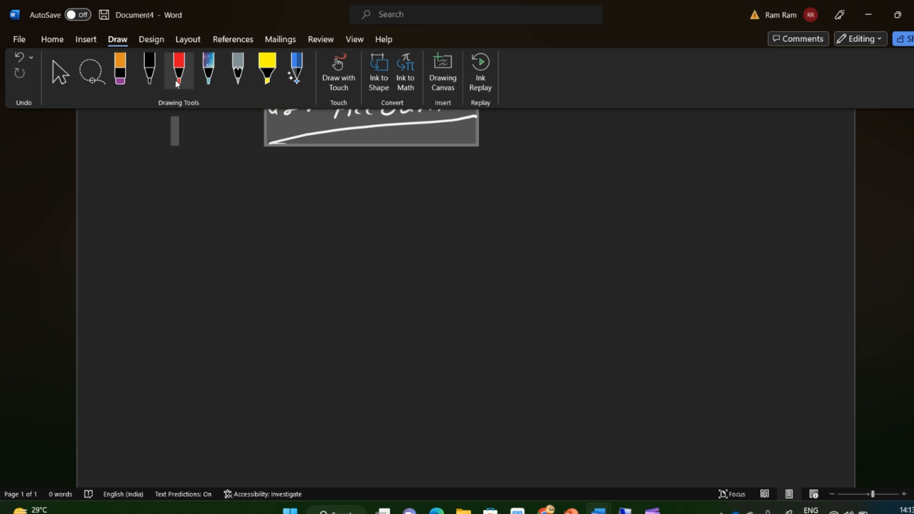
Step: Change the red pen to gold and draw two diverging branch lines from the handwritten "User Account" heading
left_click(189, 86)
left_click(196, 300)
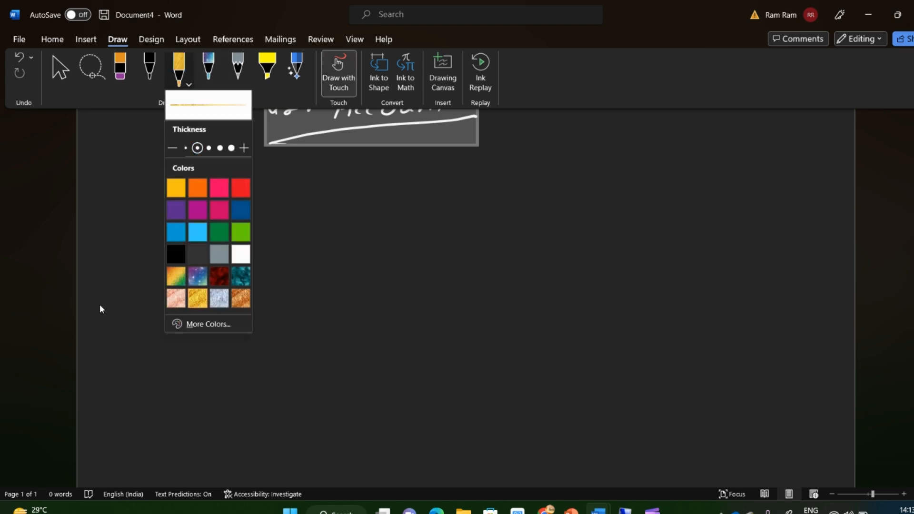
left_click(105, 299)
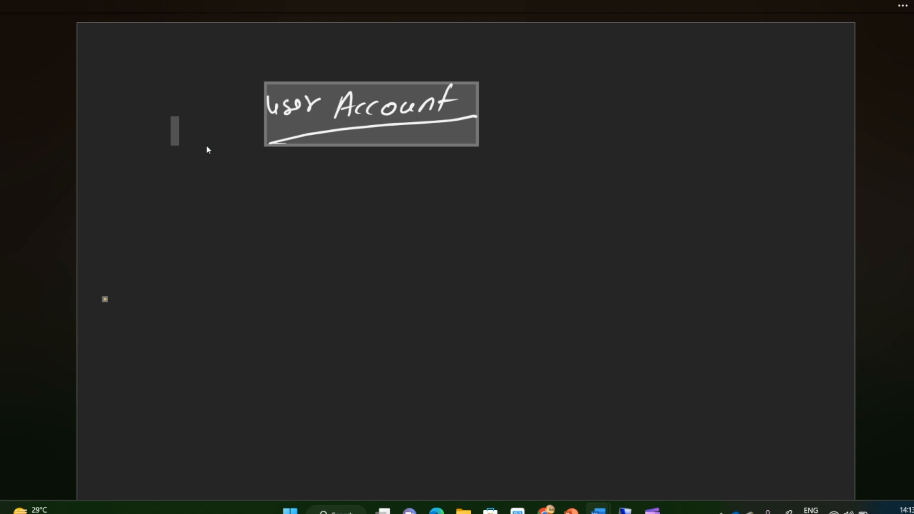
mouse_move(475, 103)
left_mouse_down()
mouse_move(531, 74)
mouse_move(624, 68)
left_mouse_up()
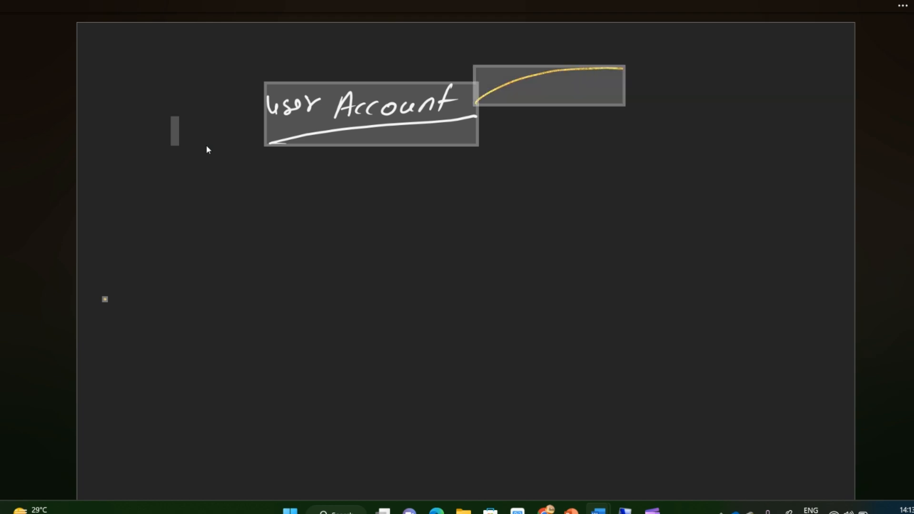
left_click_drag(476, 103, 612, 155)
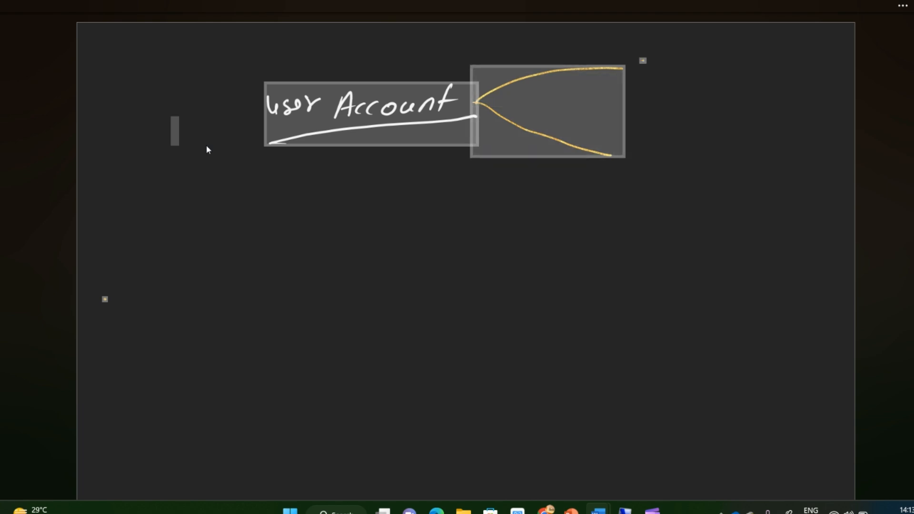
Step: Handwrite "Intrative" at the end of the upper branch line
left_click_drag(628, 62, 649, 82)
left_click_drag(646, 72, 673, 69)
mouse_move(681, 72)
left_mouse_down()
mouse_move(672, 80)
mouse_move(701, 69)
left_mouse_up()
mouse_move(702, 67)
left_mouse_down()
mouse_move(702, 80)
mouse_move(720, 69)
mouse_move(733, 78)
left_mouse_up()
Step: Handwrite "nonIntrative" at the end of the lower branch line and underline it
mouse_move(620, 163)
left_mouse_down()
mouse_move(670, 155)
mouse_move(680, 166)
left_mouse_up()
mouse_move(675, 149)
left_mouse_down()
mouse_move(693, 144)
mouse_move(691, 161)
left_mouse_up()
mouse_move(689, 163)
left_mouse_down()
mouse_move(696, 155)
mouse_move(703, 162)
left_mouse_up()
mouse_move(714, 141)
left_mouse_down()
mouse_move(711, 161)
mouse_move(721, 148)
left_mouse_up()
mouse_move(720, 154)
left_mouse_down()
mouse_move(723, 161)
mouse_move(728, 152)
left_mouse_up()
mouse_move(734, 153)
left_mouse_down()
mouse_move(755, 162)
mouse_move(775, 144)
mouse_move(773, 161)
left_mouse_up()
left_click_drag(778, 150, 790, 161)
left_click_drag(794, 160, 812, 147)
left_click_drag(585, 184, 830, 162)
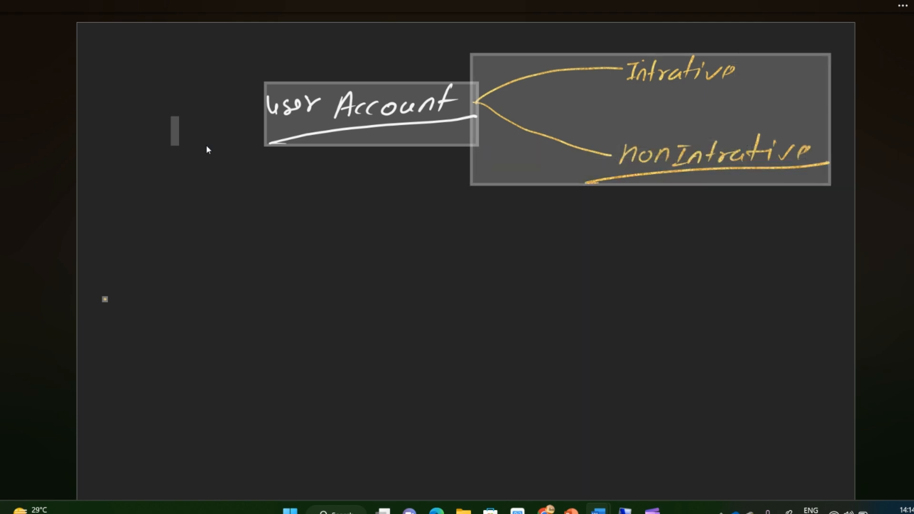
Step: Write and encircle "2003" beside the heading, and draw a downward arrow from the word "Account"
mouse_move(155, 45)
left_mouse_down()
mouse_move(163, 38)
mouse_move(189, 69)
mouse_move(187, 45)
left_mouse_up()
mouse_move(207, 41)
left_mouse_down()
mouse_move(202, 47)
mouse_move(209, 41)
left_mouse_up()
mouse_move(215, 34)
left_mouse_down()
mouse_move(227, 29)
mouse_move(212, 56)
left_mouse_up()
mouse_move(143, 102)
left_mouse_down()
mouse_move(253, 21)
mouse_move(157, 105)
left_mouse_up()
mouse_move(338, 117)
left_mouse_down()
mouse_move(355, 184)
mouse_move(367, 163)
left_mouse_up()
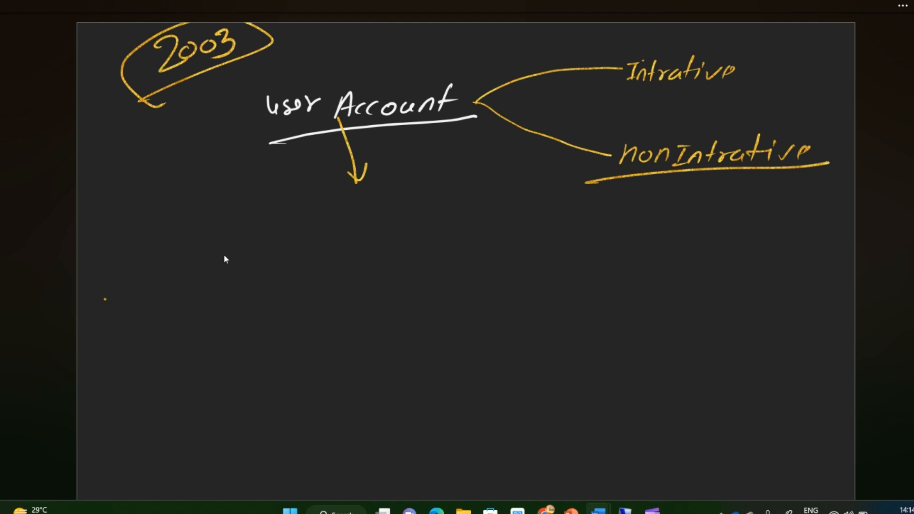
Step: Switch to Active Directory Users and Computers and start a new user in the Users unit under IT
left_click(625, 512)
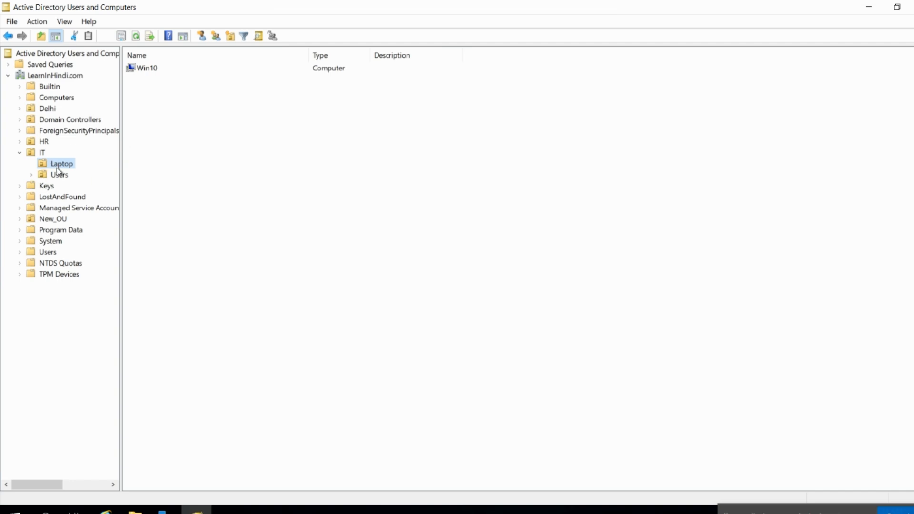
right_click(225, 167)
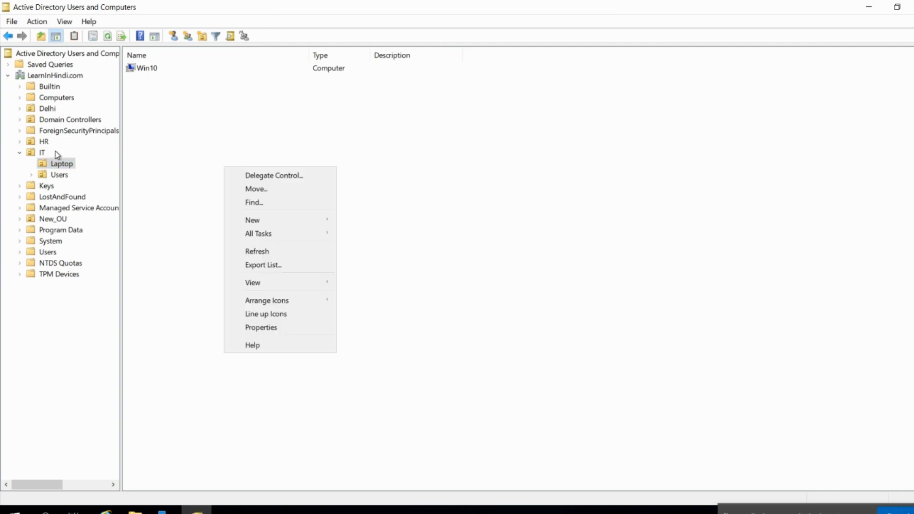
left_click(47, 174)
right_click(196, 166)
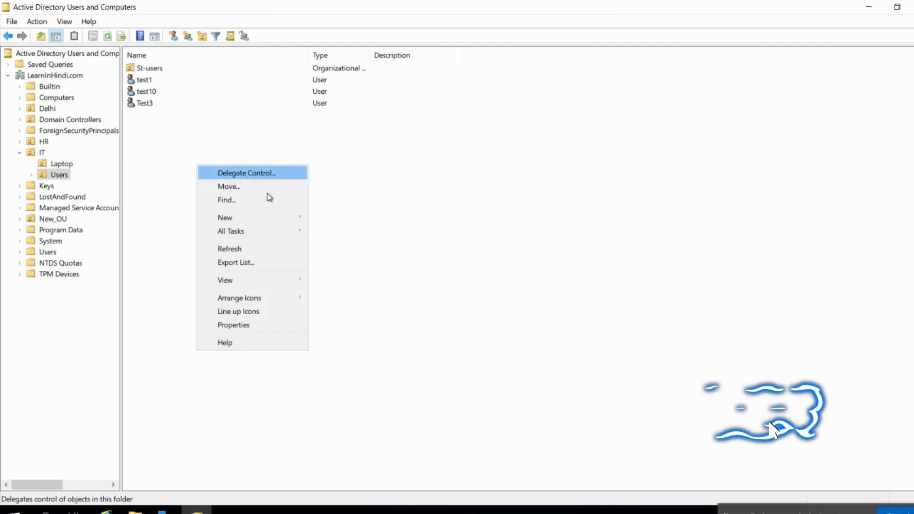
mouse_move(257, 219)
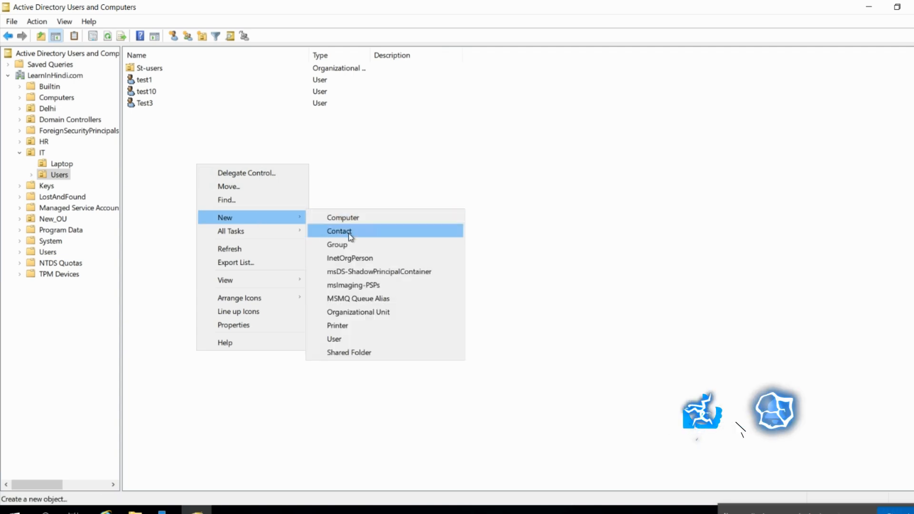
left_click(341, 339)
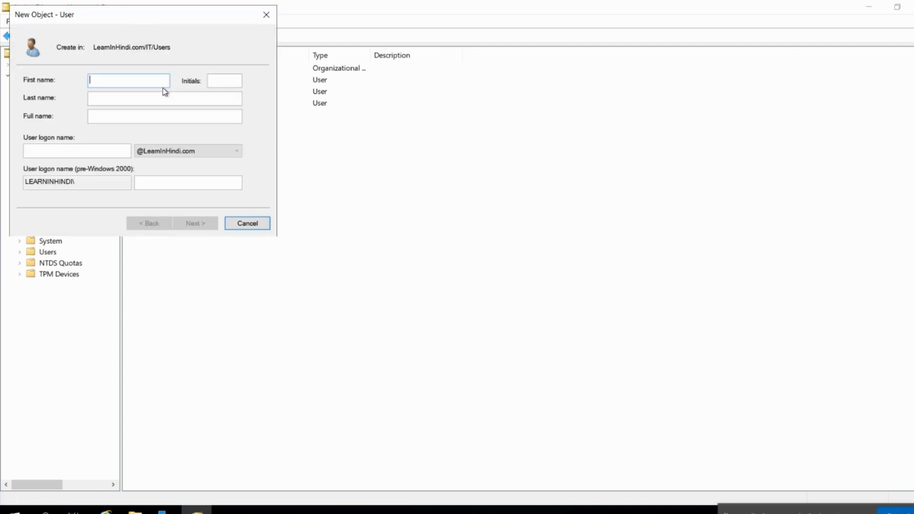
Step: Set the new user's first name and user logon name to service_task
type("service_test")
left_click_drag(153, 120, 1, 114)
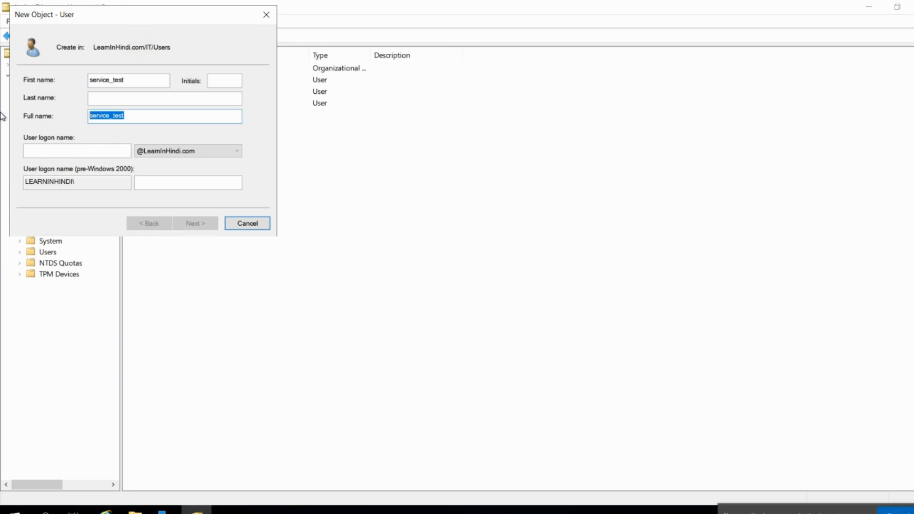
left_click(141, 81)
key("BackSpace")
key("BackSpace")
key("BackSpace")
type("ask")
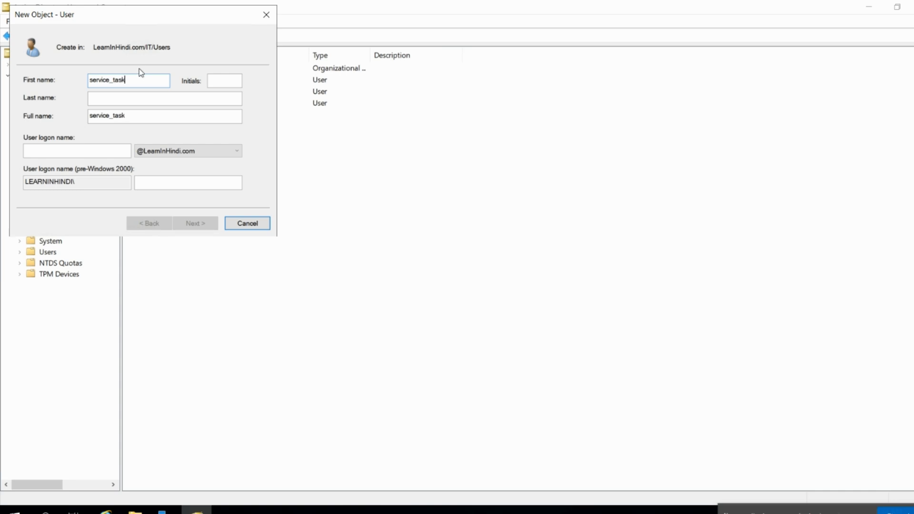
double_click(149, 79)
key("ctrl+c")
left_click(49, 148)
key("ctrl+v")
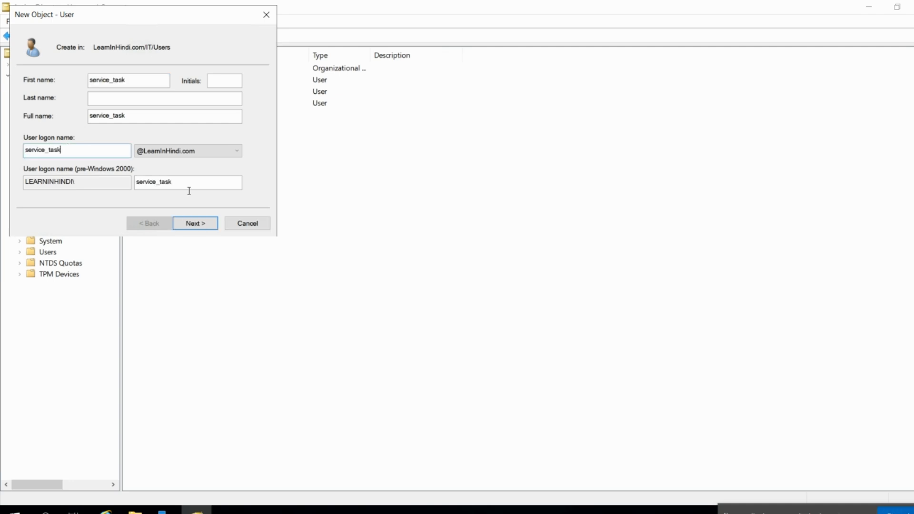
Step: Enter and confirm the account password for the new user and finish creating the account
left_click(202, 228)
key("ctrl+v")
left_click(143, 97)
key("ctrl+v")
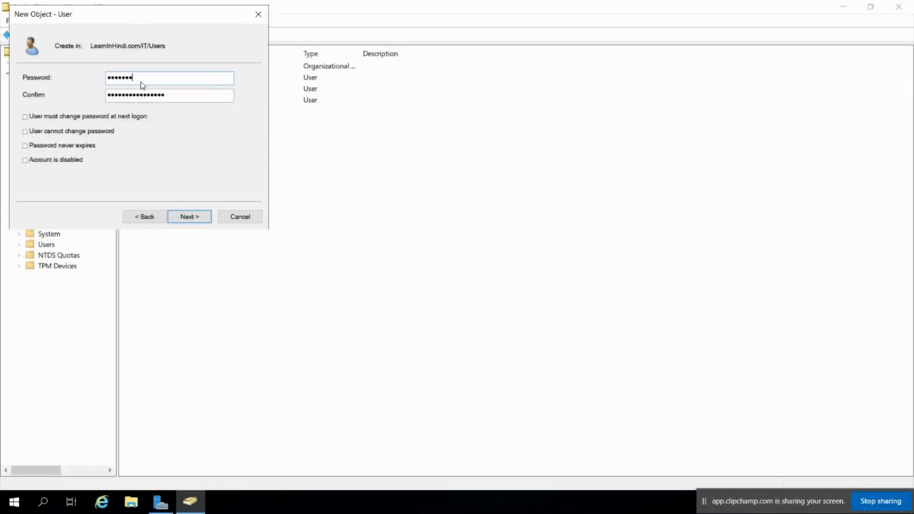
type("**")
key("Tab")
type("******")
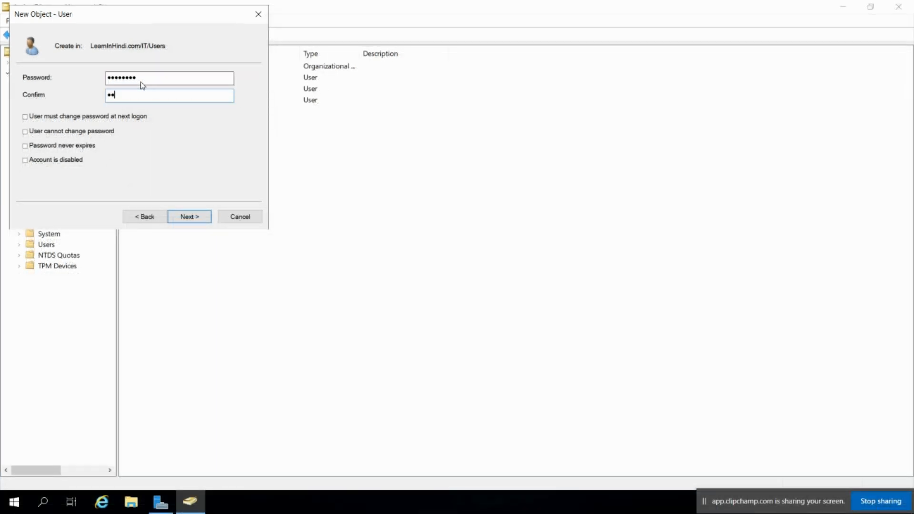
type("***")
key("Return")
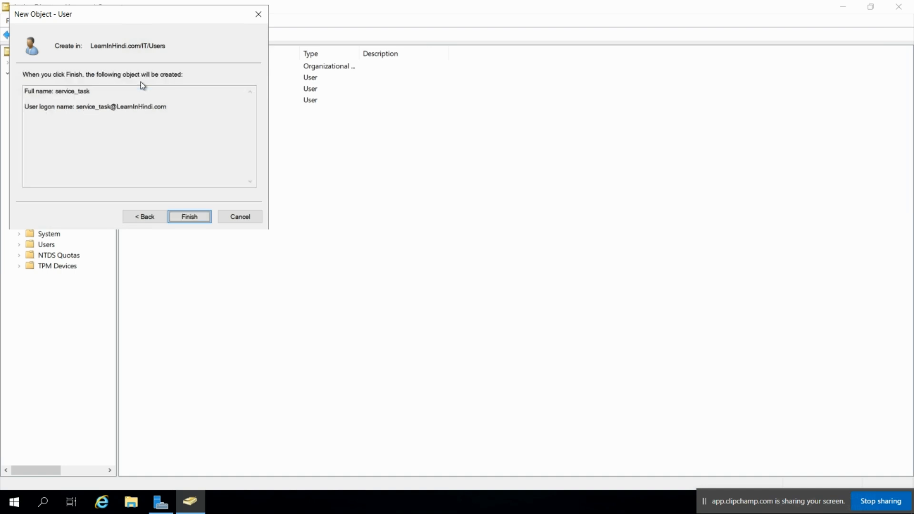
left_click(188, 220)
Step: Set the description of the service_task user to "task schduler"
double_click(222, 67)
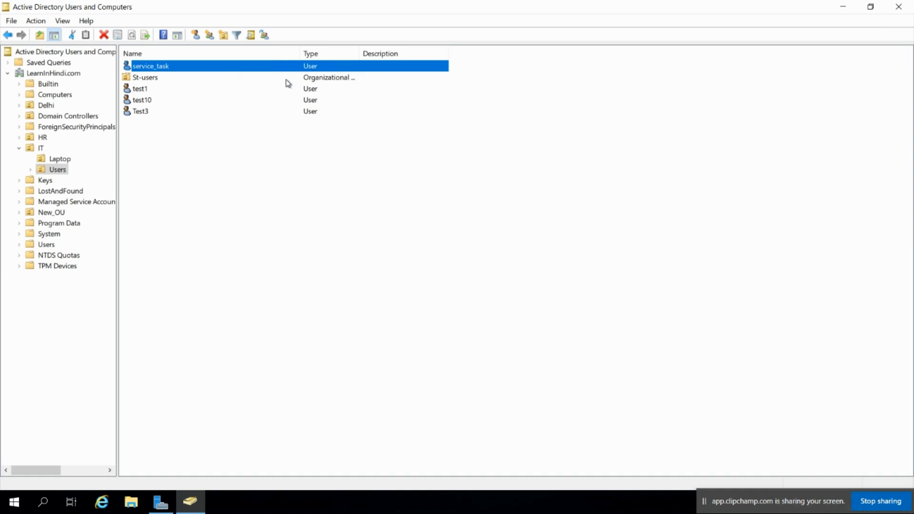
left_click_drag(399, 90, 407, 90)
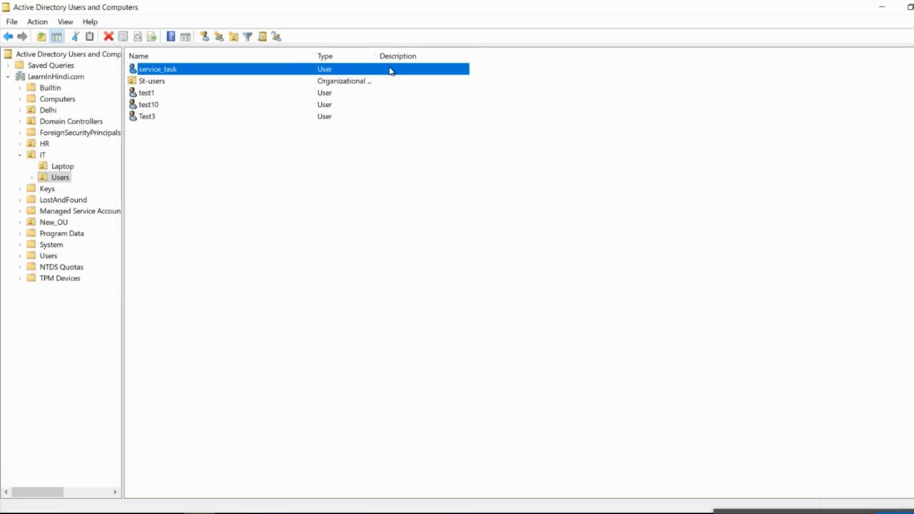
double_click(178, 72)
left_click(470, 259)
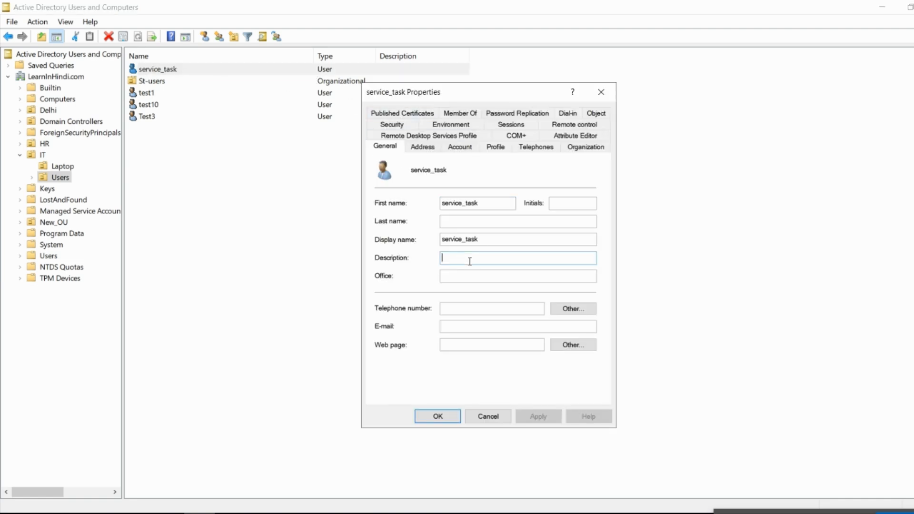
type("task schduler")
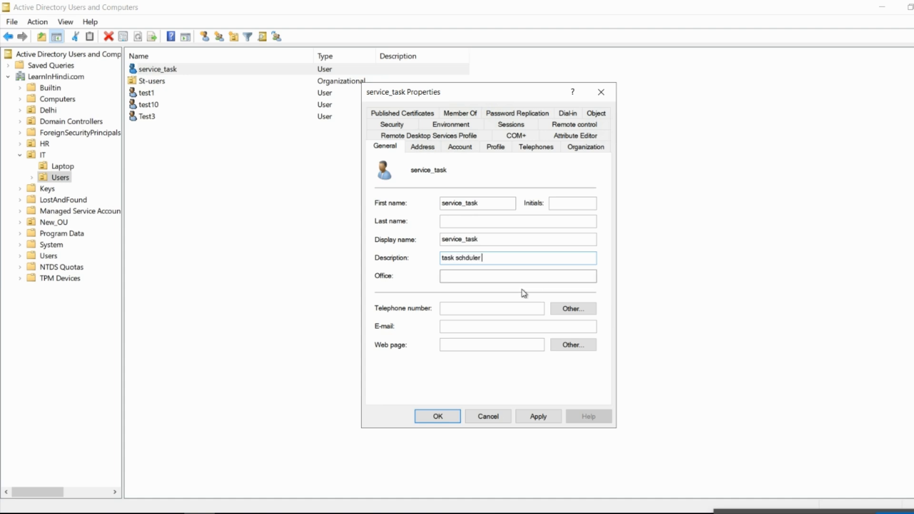
left_click(433, 416)
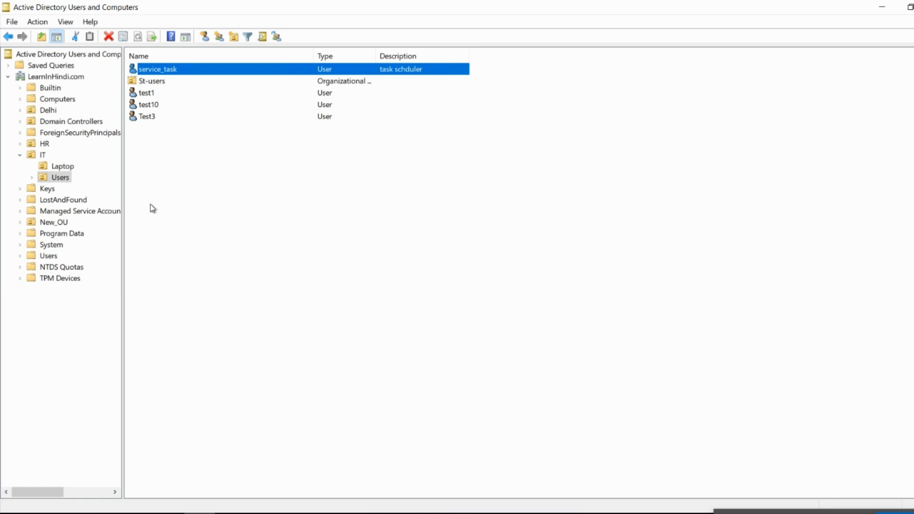
Step: Set the service_task account's logon hours to Logon Denied for all days and hours
double_click(297, 72)
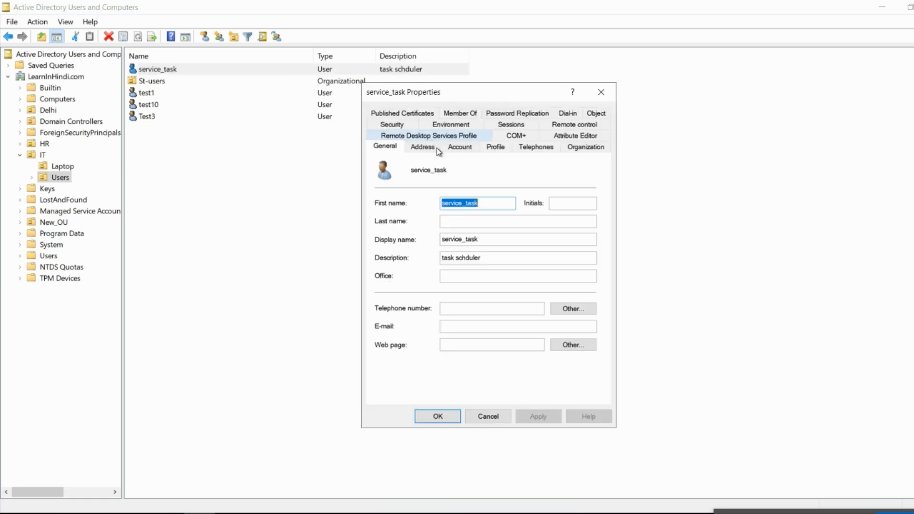
left_click(460, 146)
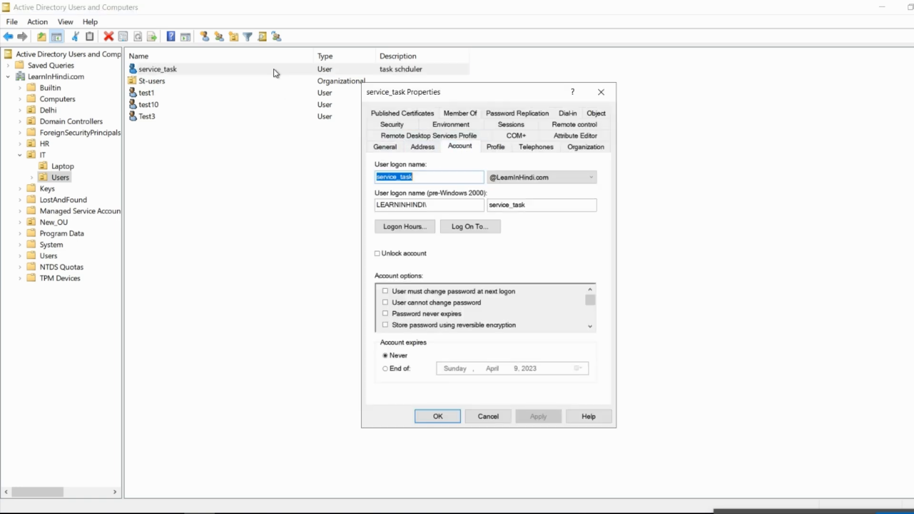
left_click(409, 227)
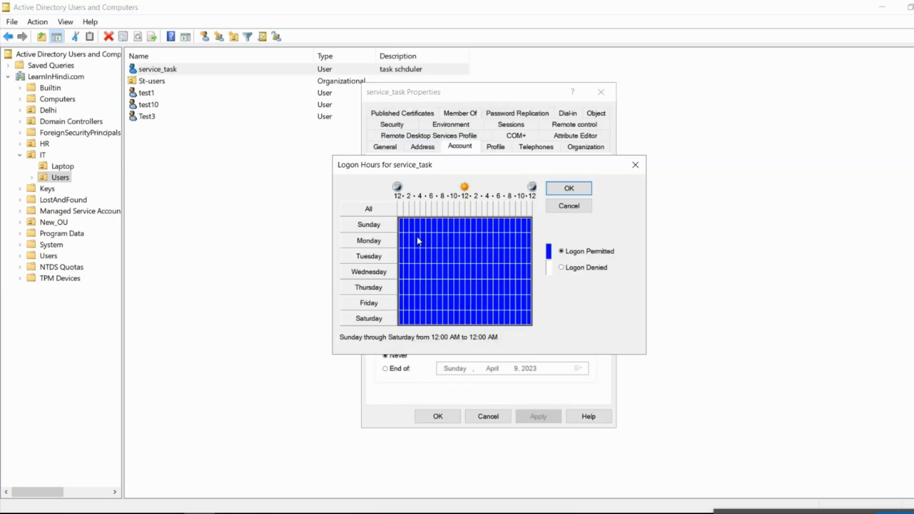
left_click(561, 268)
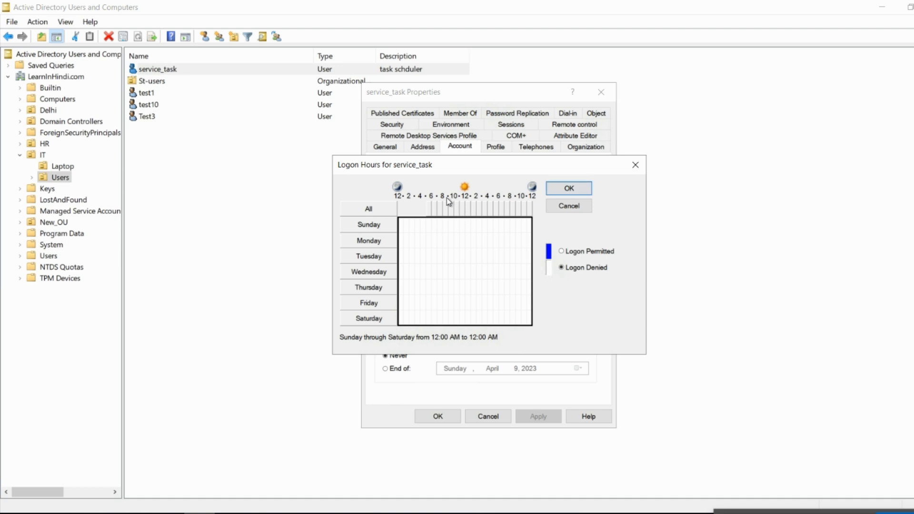
left_click_drag(470, 170, 603, 193)
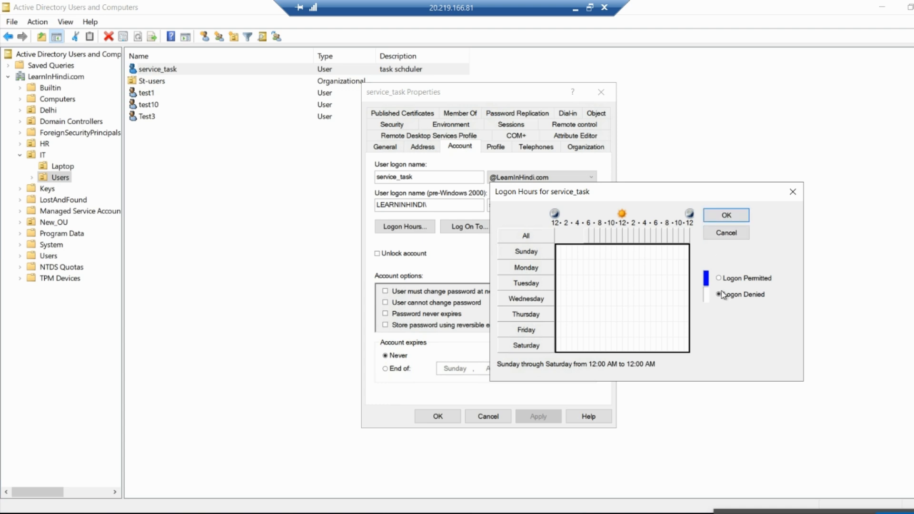
left_click(745, 216)
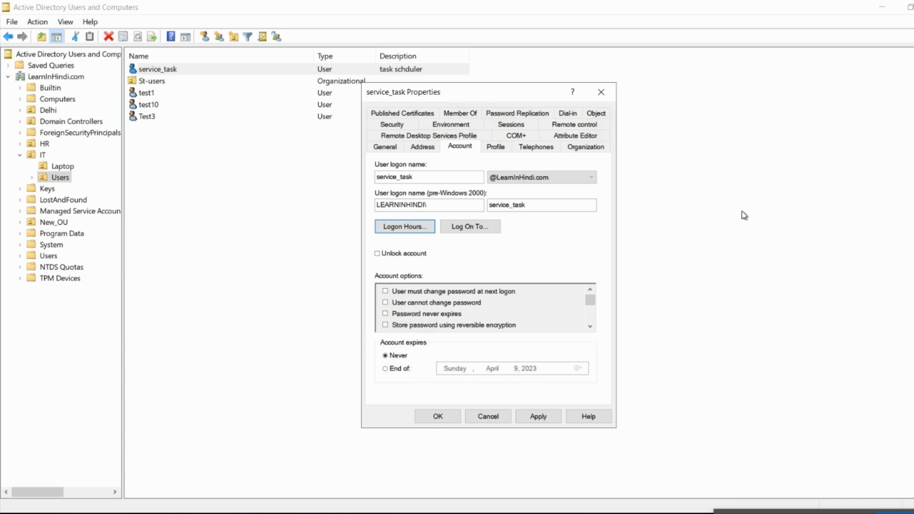
Step: Restrict the service_task account's logon to the computer win10 and apply the account properties
left_click(492, 232)
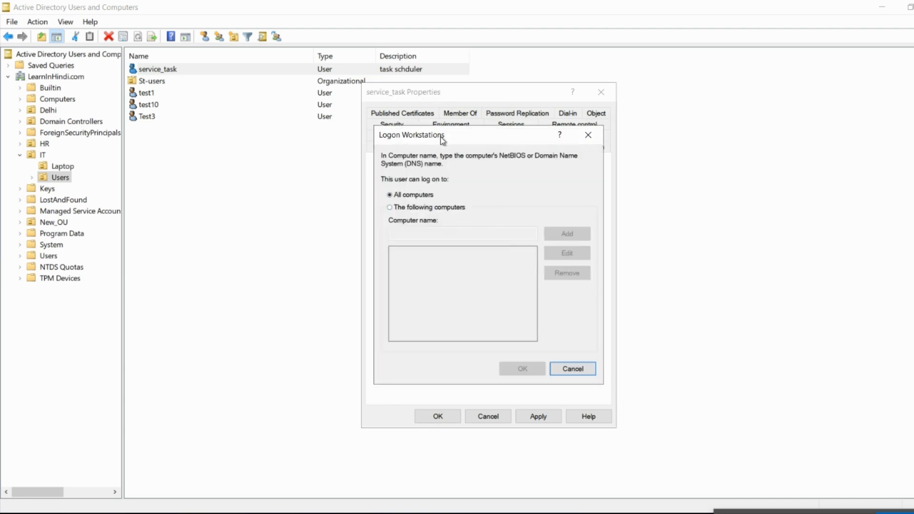
left_click_drag(442, 140, 626, 155)
left_click(595, 224)
left_click(587, 244)
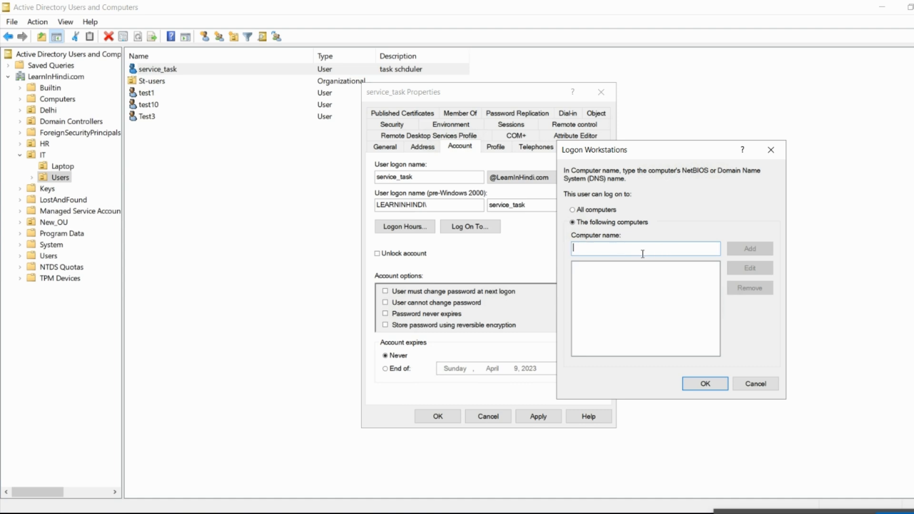
type("win19")
key("BackSpace")
type("0")
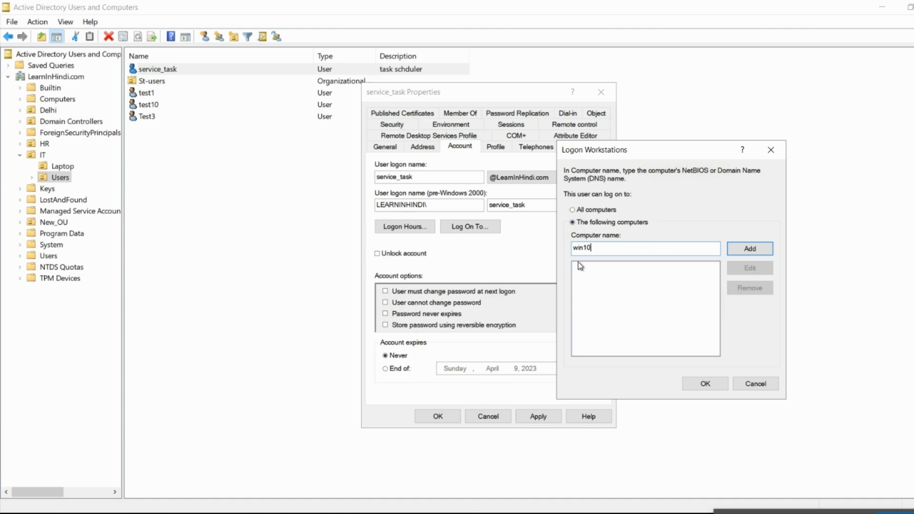
left_click(742, 249)
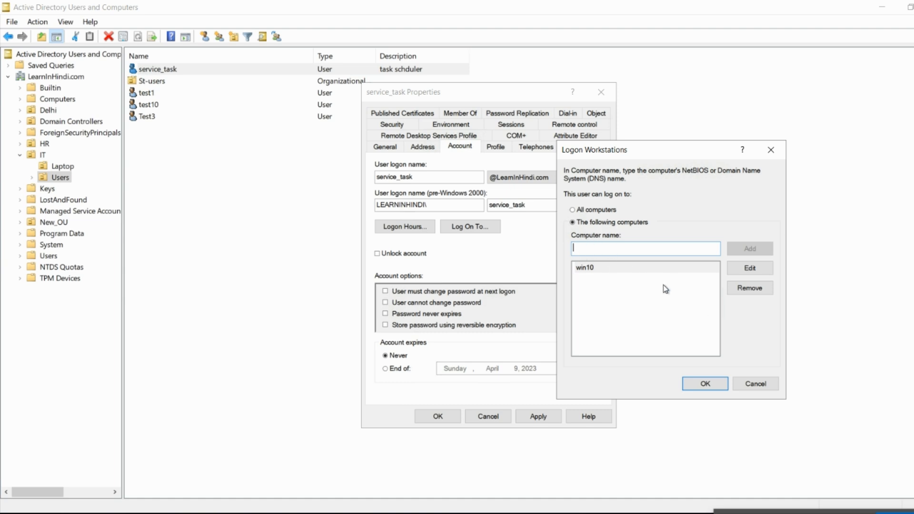
left_click(749, 298)
left_click(706, 383)
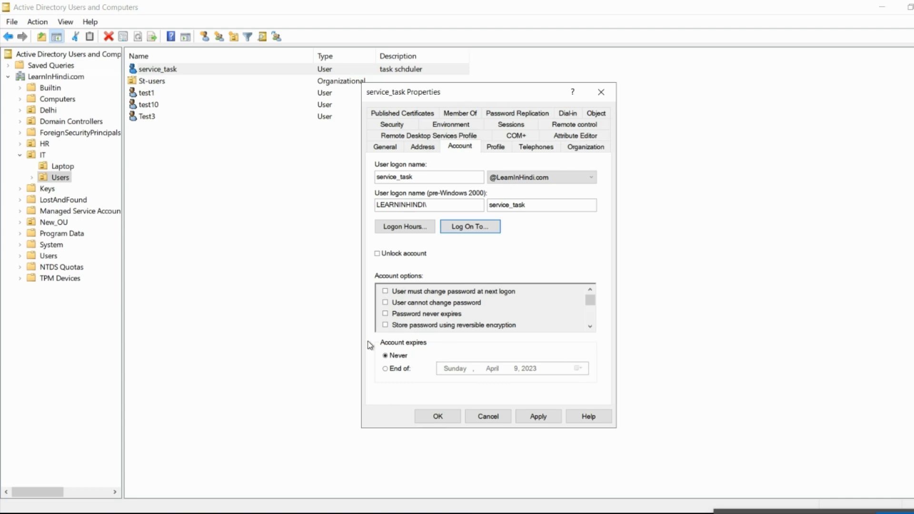
left_click(522, 417)
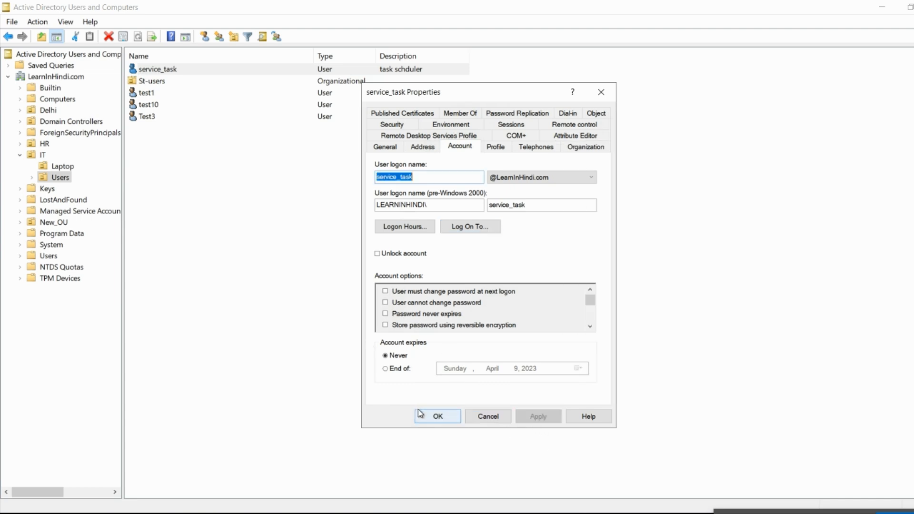
left_click(419, 414)
key("super+r")
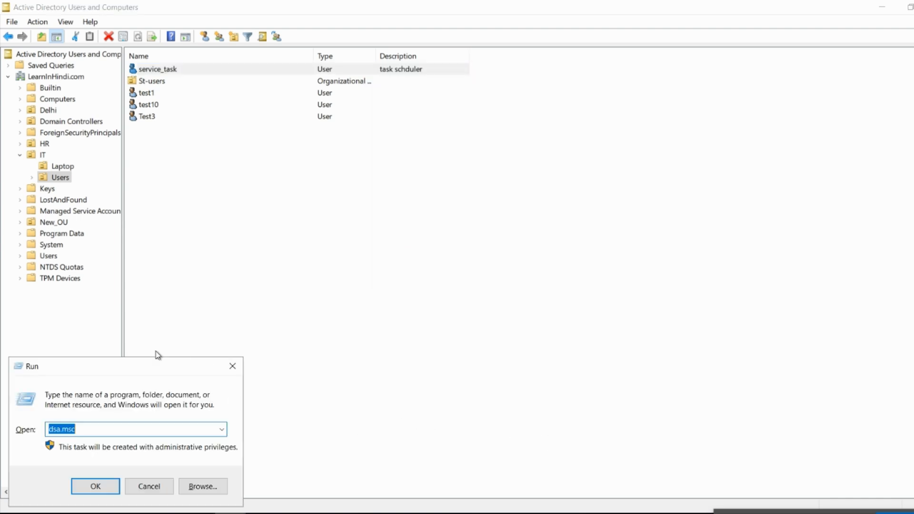
left_click(228, 70)
key("F2")
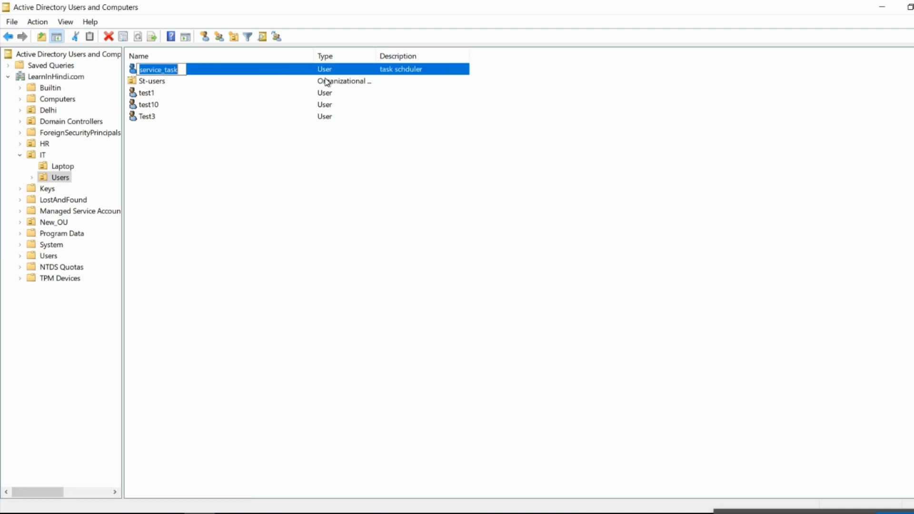
left_click(331, 74)
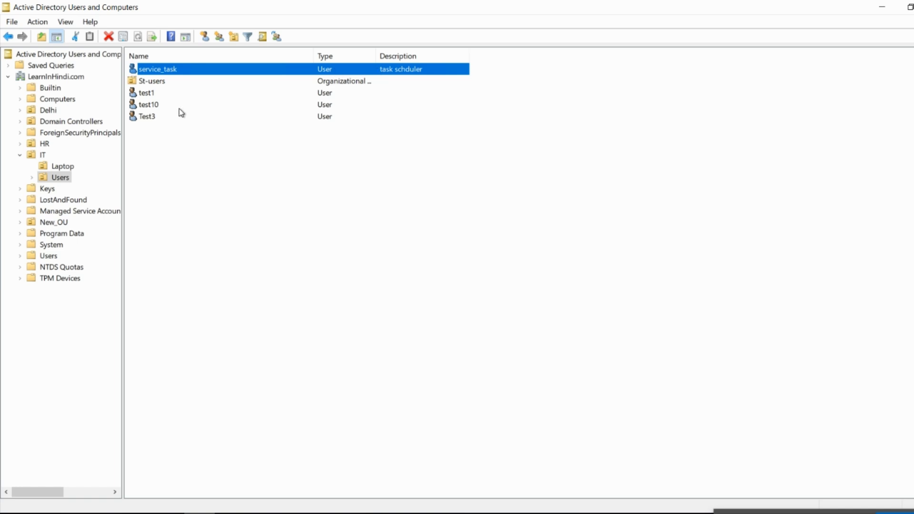
left_click(156, 95)
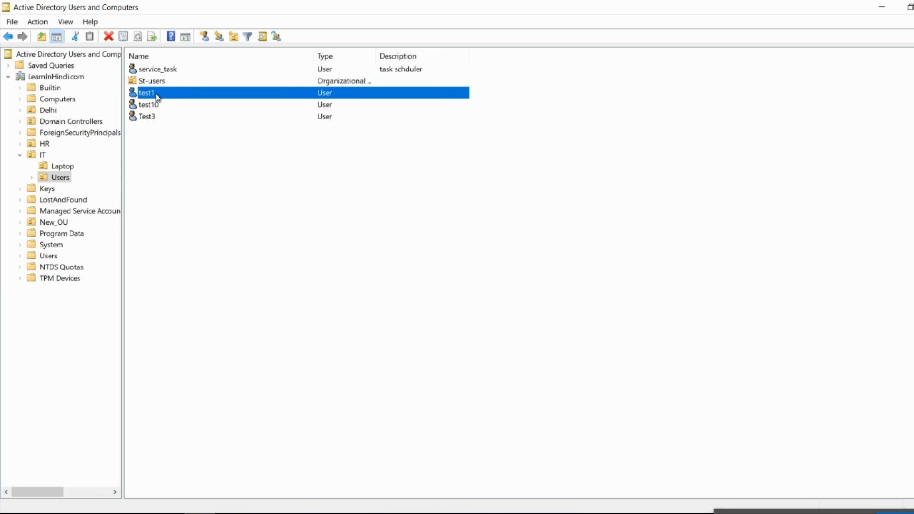
left_click(189, 72)
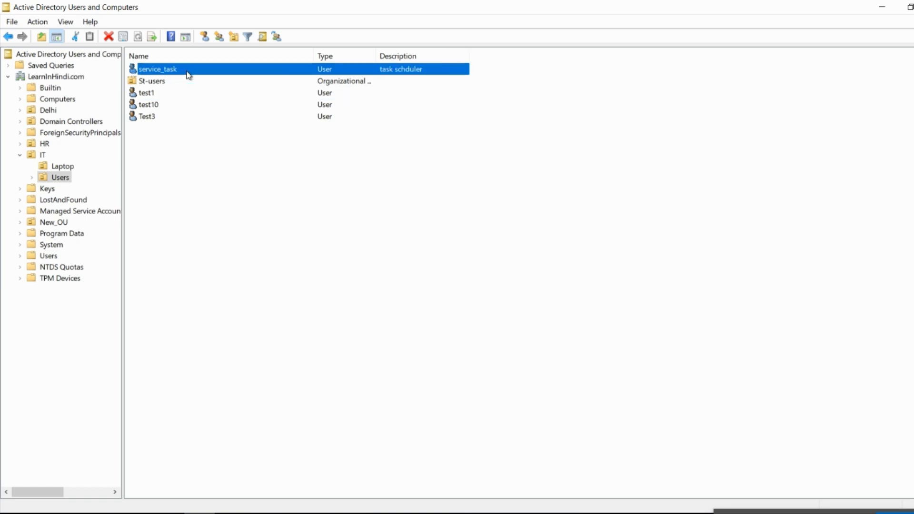